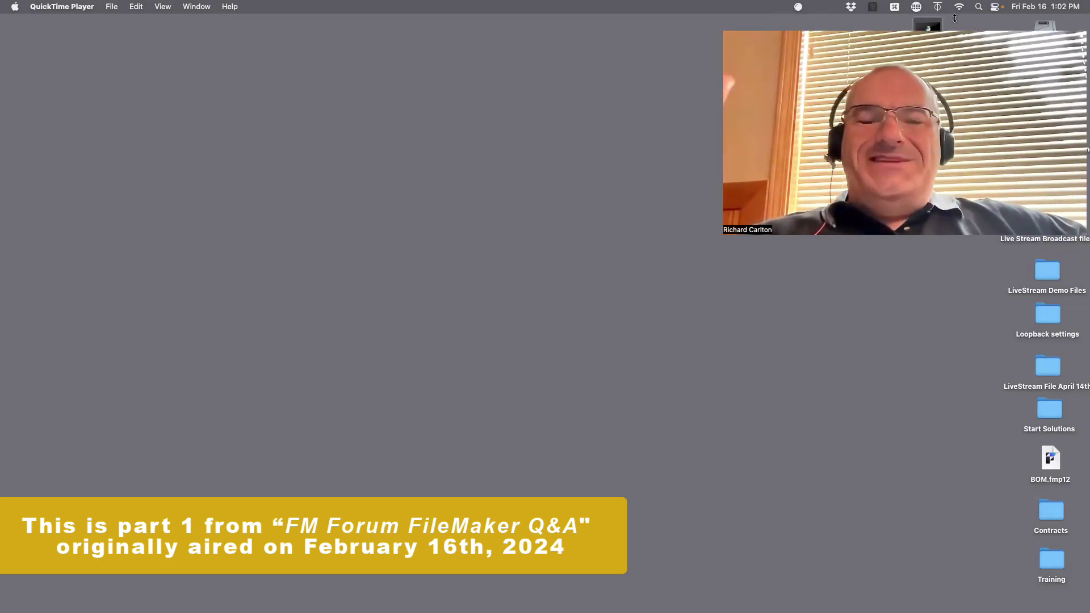
# - Switch from QuickTime Player to Safari showing the fmtraining.tv Live Broadcast Schedule
pyautogui.press('super+Tab')
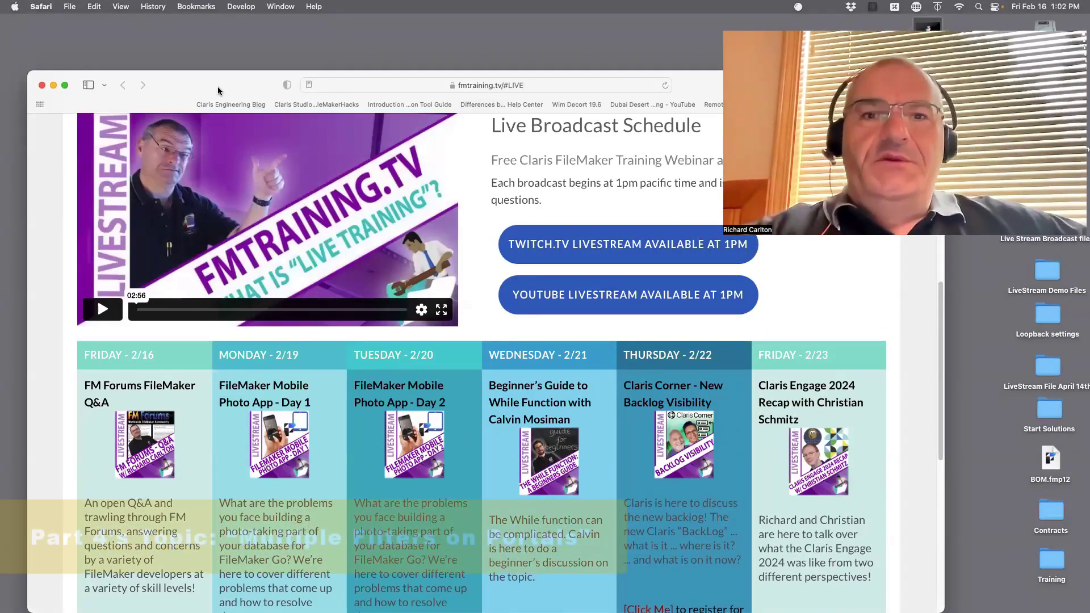
# - Enlarge Safari and show the Bundles page's Basic, Plus and Complete annual subscription prices
pyautogui.moveTo(220, 80); pyautogui.dragTo(193, 9)
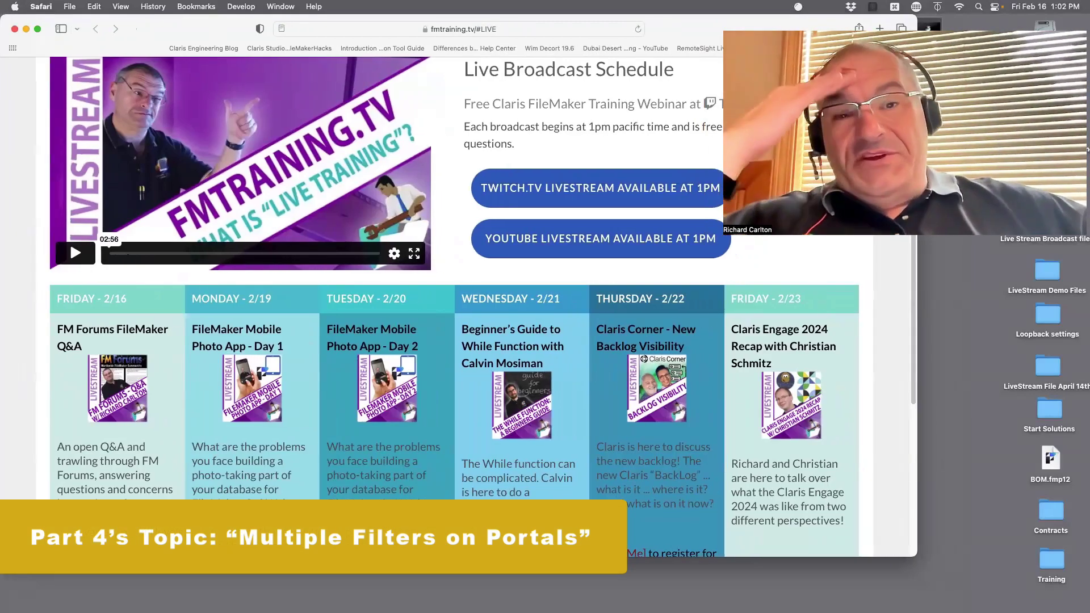
pyautogui.moveTo(909, 552); pyautogui.dragTo(965, 612)
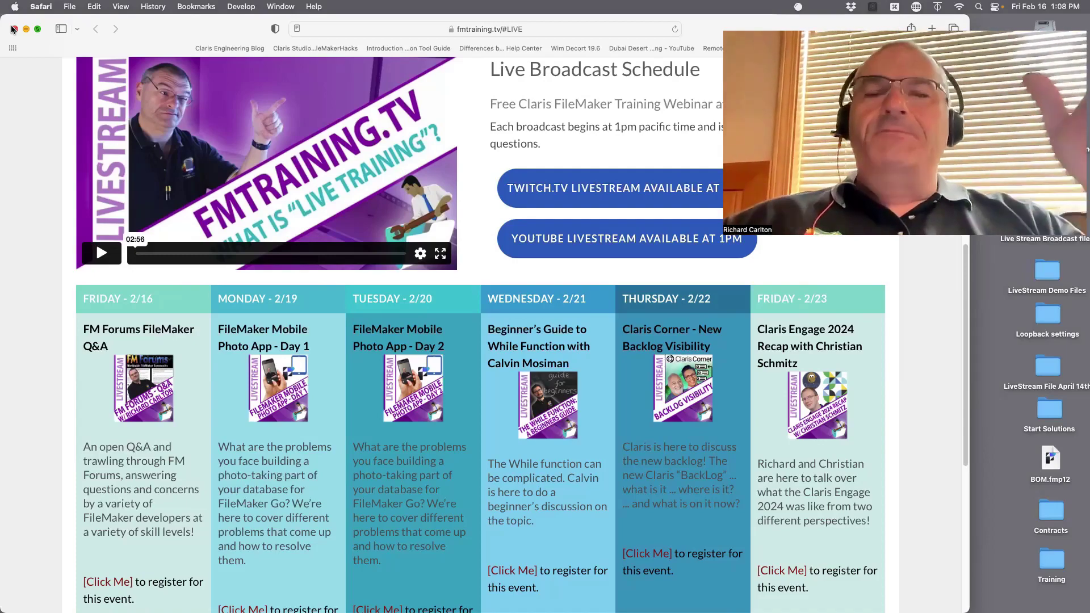
pyautogui.scroll(5, 171, 273)
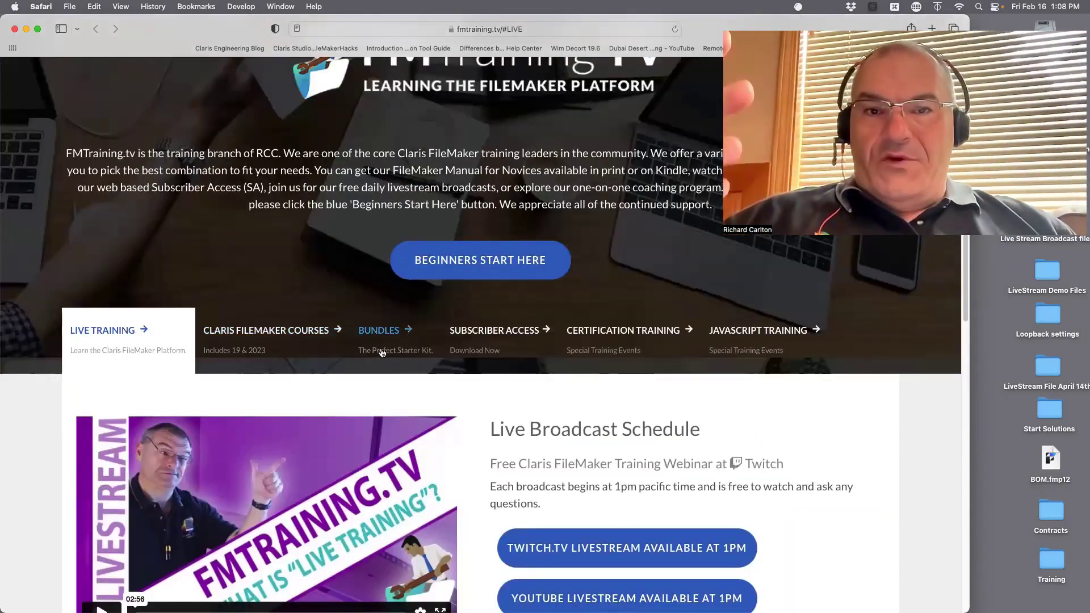
pyautogui.click(382, 353)
pyautogui.scroll(-1, 658, 384)
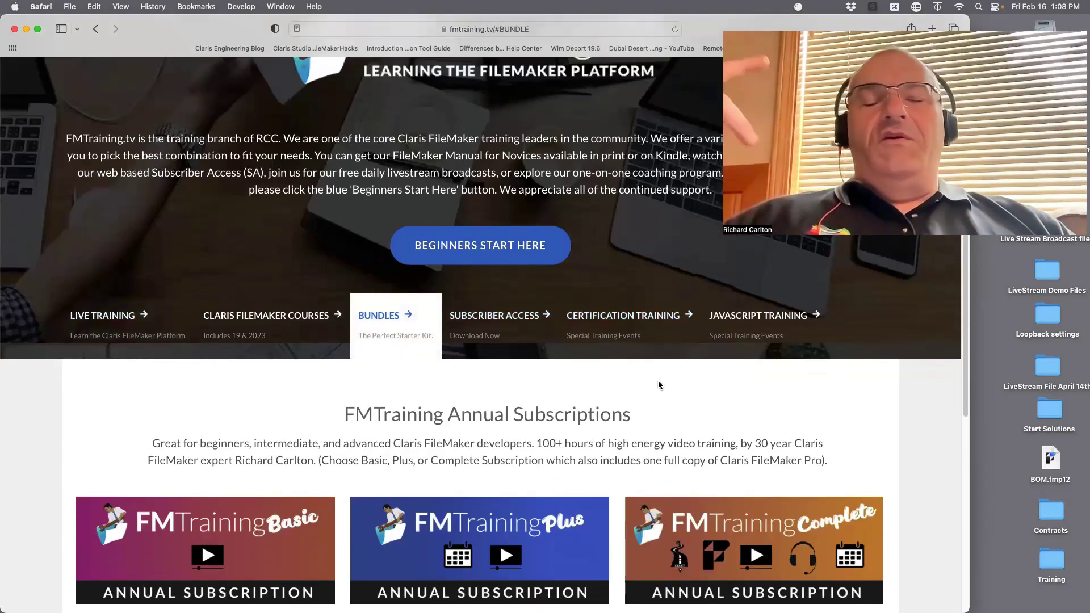
pyautogui.scroll(-3, 677, 375)
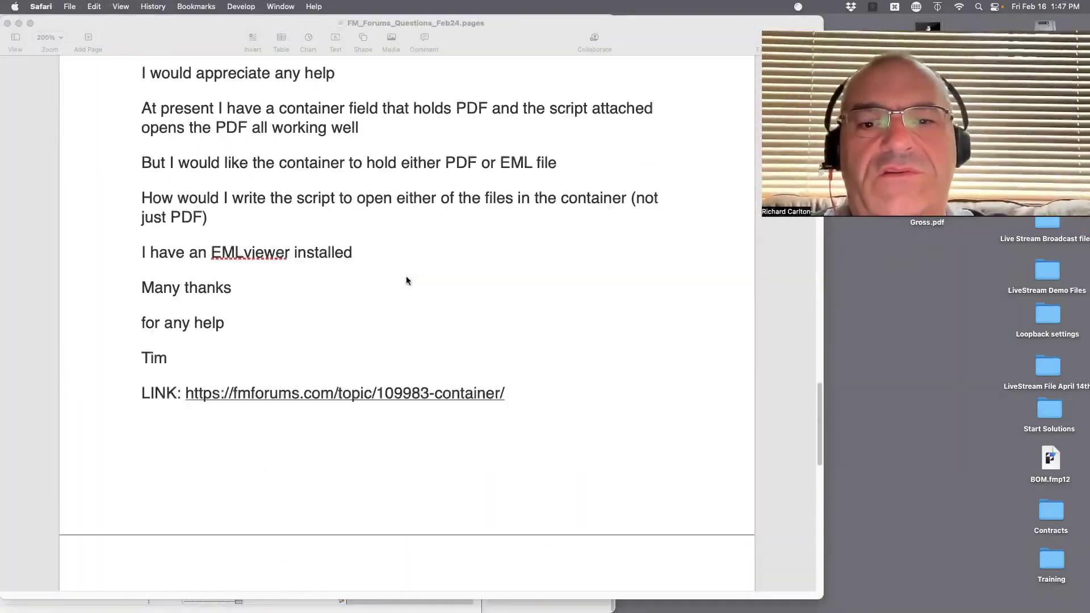
# - Scroll FM_Forums_Questions_Feb24 up to the Container question about opening PDF or EML files
pyautogui.scroll(3, 407, 276)
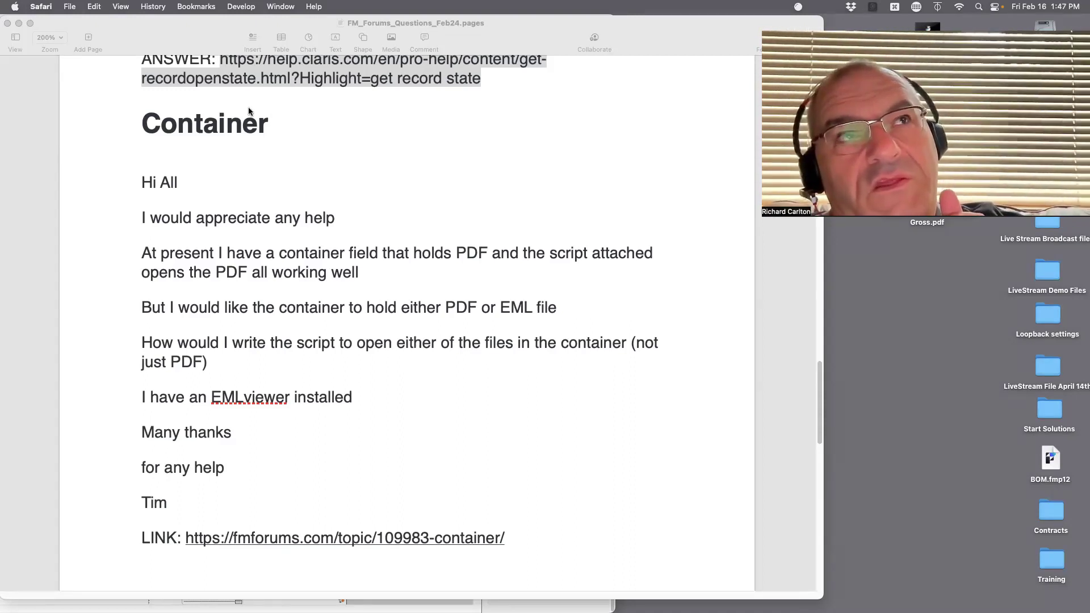
# - Move and minimize the Pages document, reposition the FileMaker window, and switch to Browse mode
pyautogui.moveTo(703, 50); pyautogui.dragTo(775, 327)
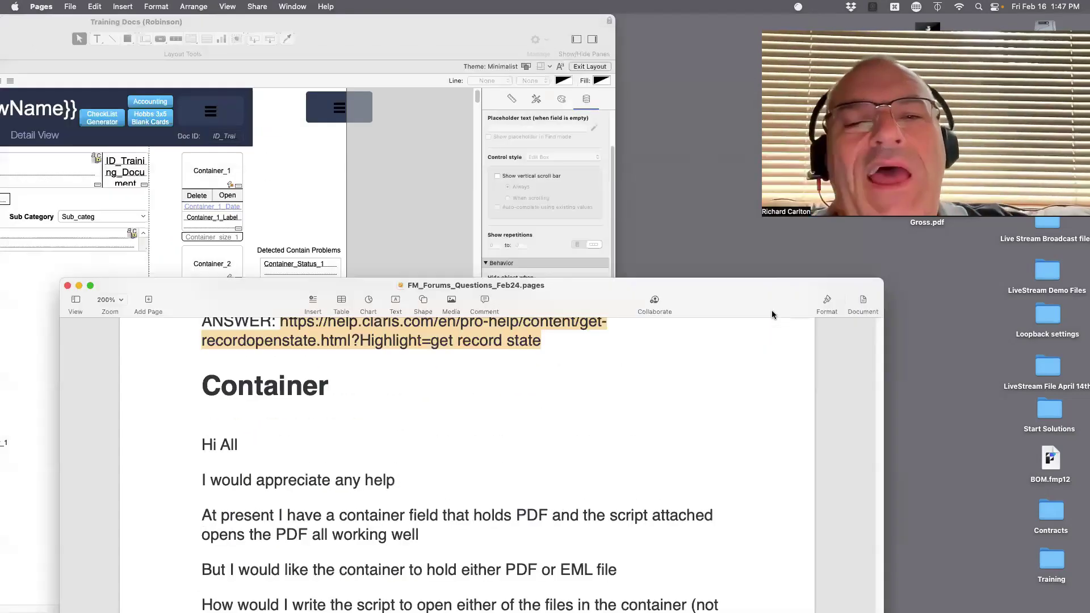
pyautogui.press('super+m')
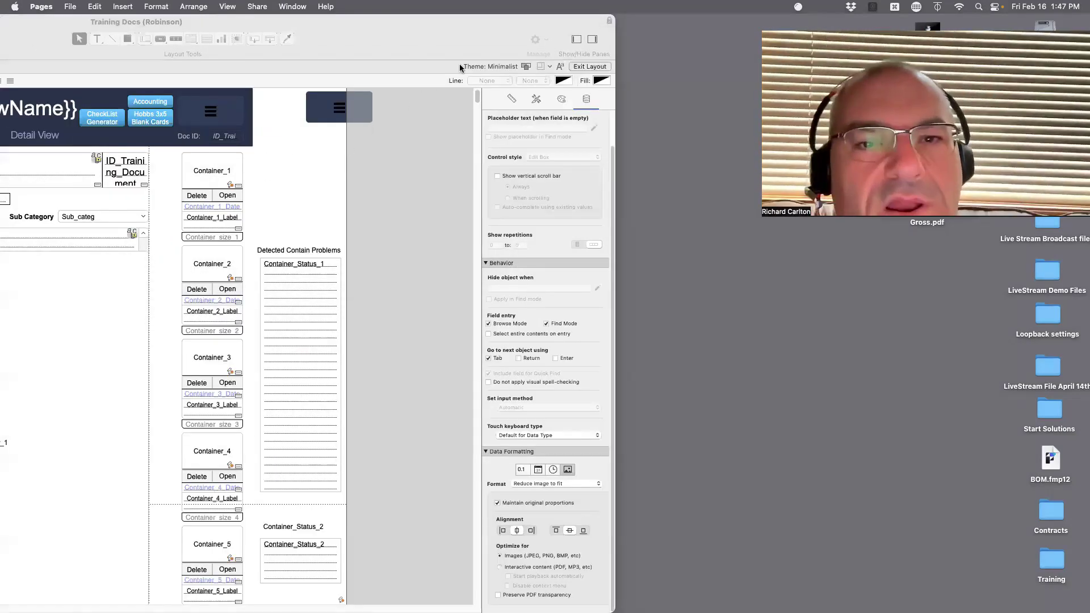
pyautogui.moveTo(459, 61); pyautogui.dragTo(696, 136)
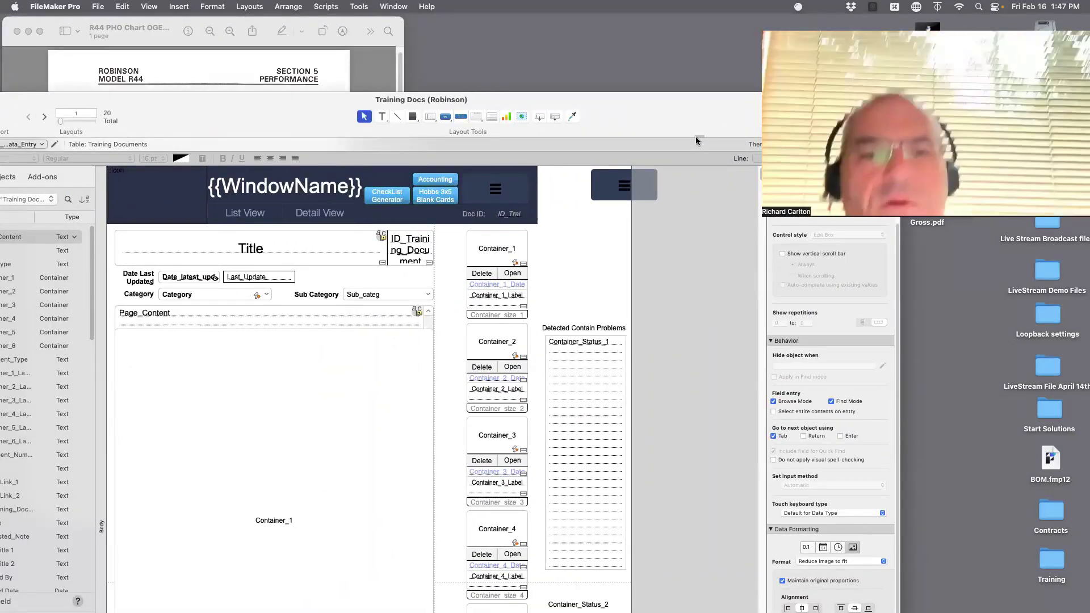
pyautogui.press('super+b')
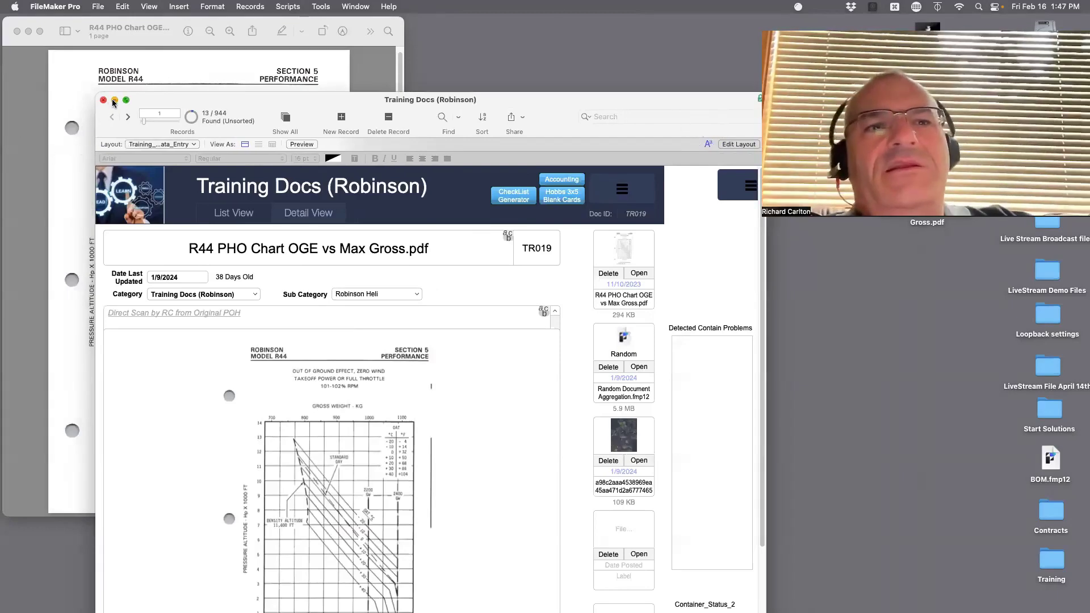
# - Close Training Docs and open Big Valley Aviation - FMSP from the recent files list
pyautogui.click(103, 100)
pyautogui.click(98, 6)
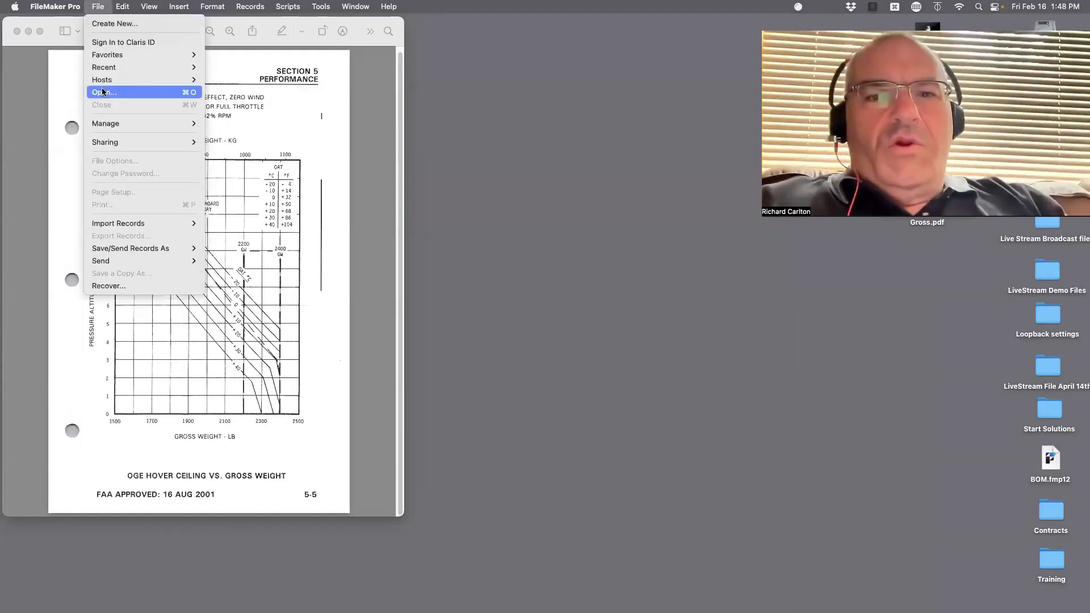
pyautogui.moveTo(114, 67)
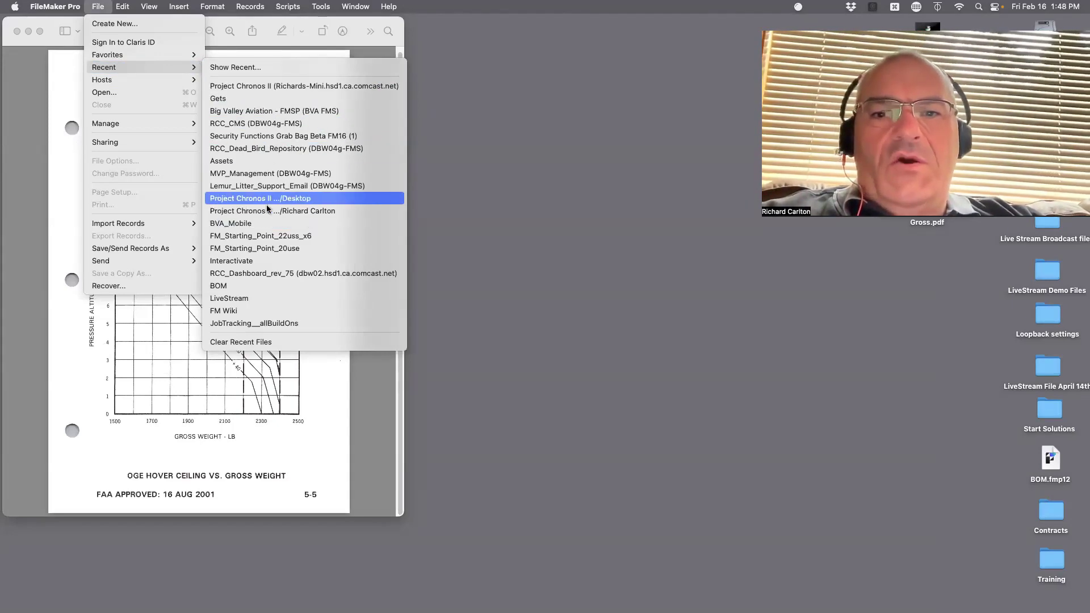
pyautogui.click(290, 112)
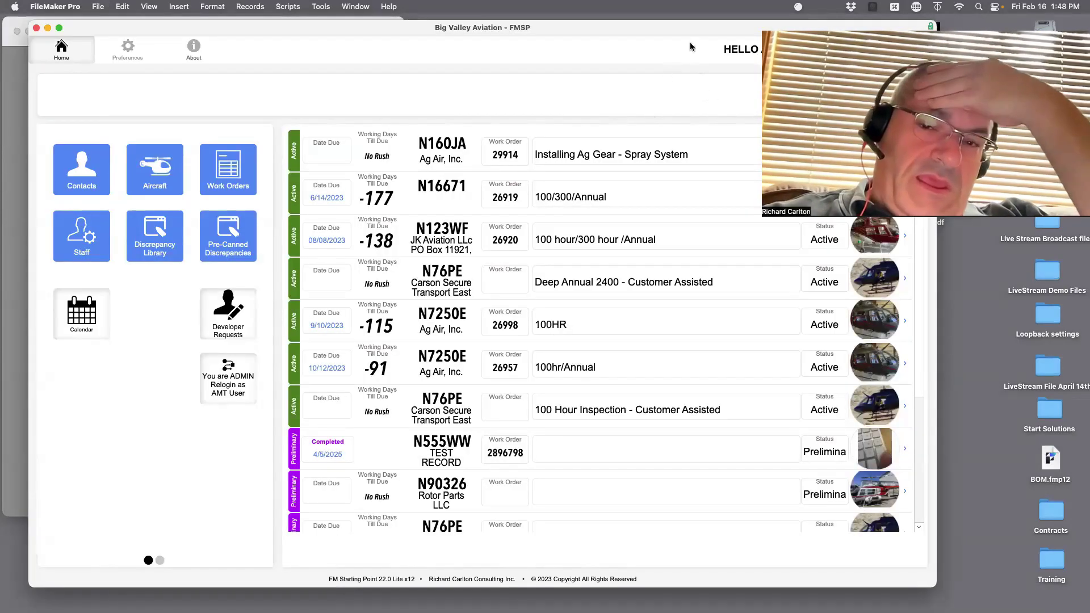
# - Nudge the Big Valley Aviation window down and go to the work orders screen
pyautogui.moveTo(673, 32); pyautogui.dragTo(675, 70)
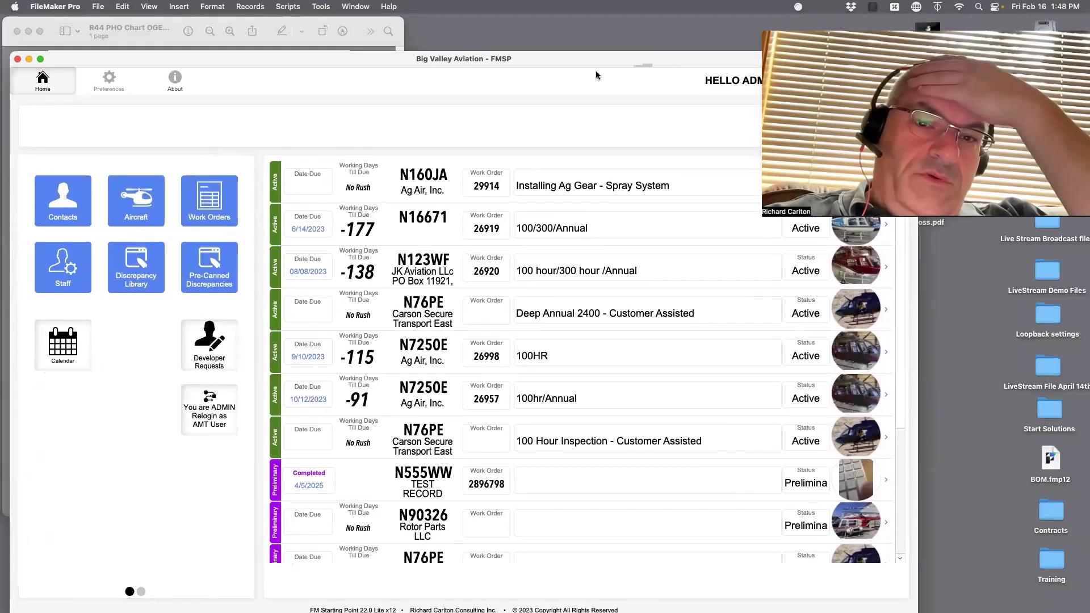
pyautogui.click(222, 194)
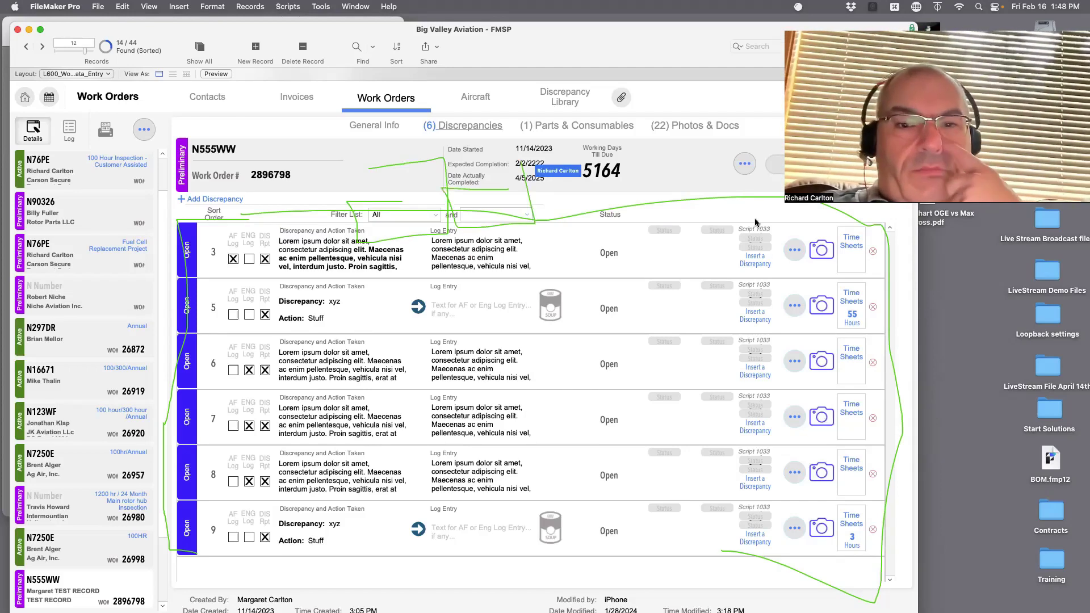
pyautogui.press('super+plus')
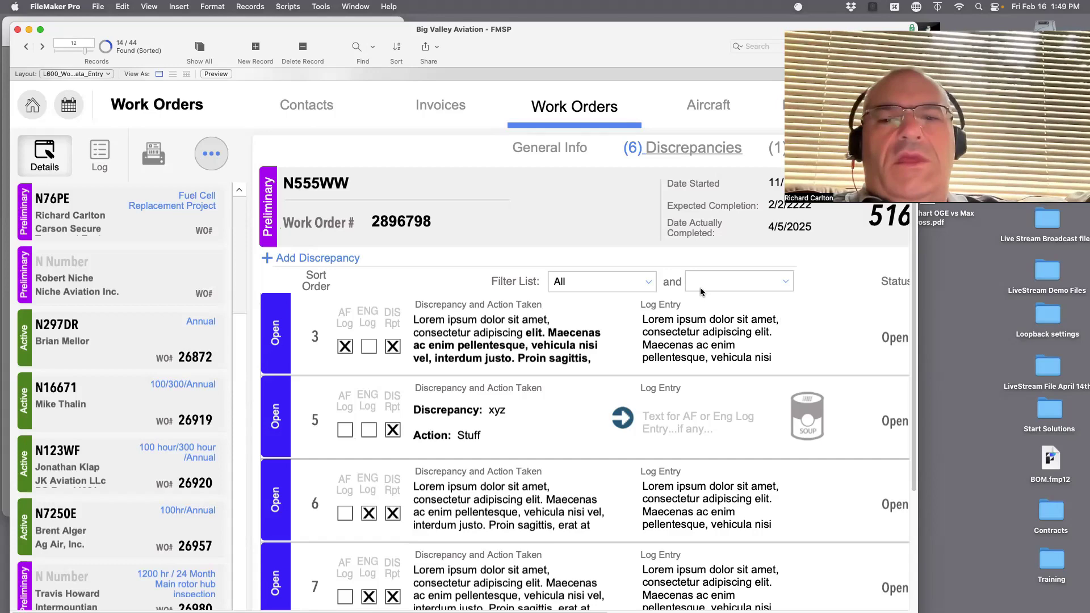
# - Filter the work order's discrepancies to Open, then to Waiting for Parts
pyautogui.click(627, 286)
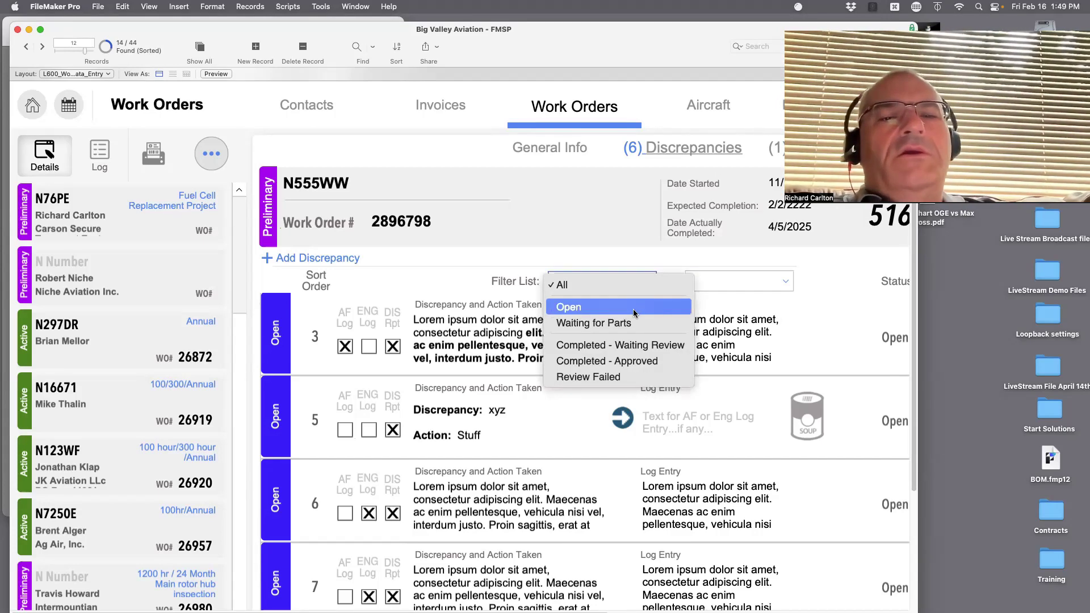
pyautogui.click(632, 308)
pyautogui.click(645, 278)
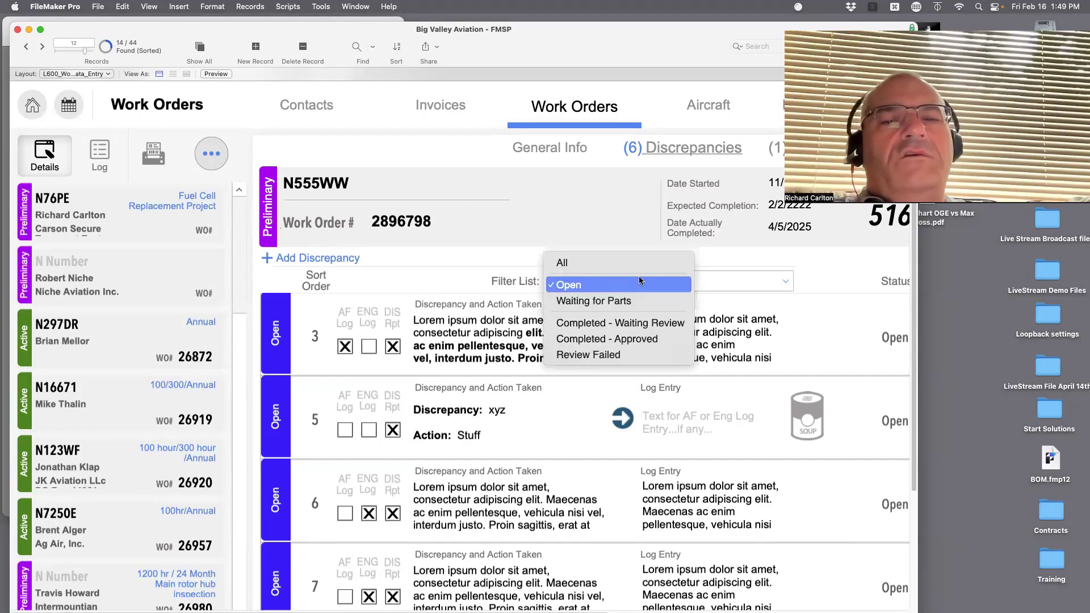
pyautogui.click(709, 323)
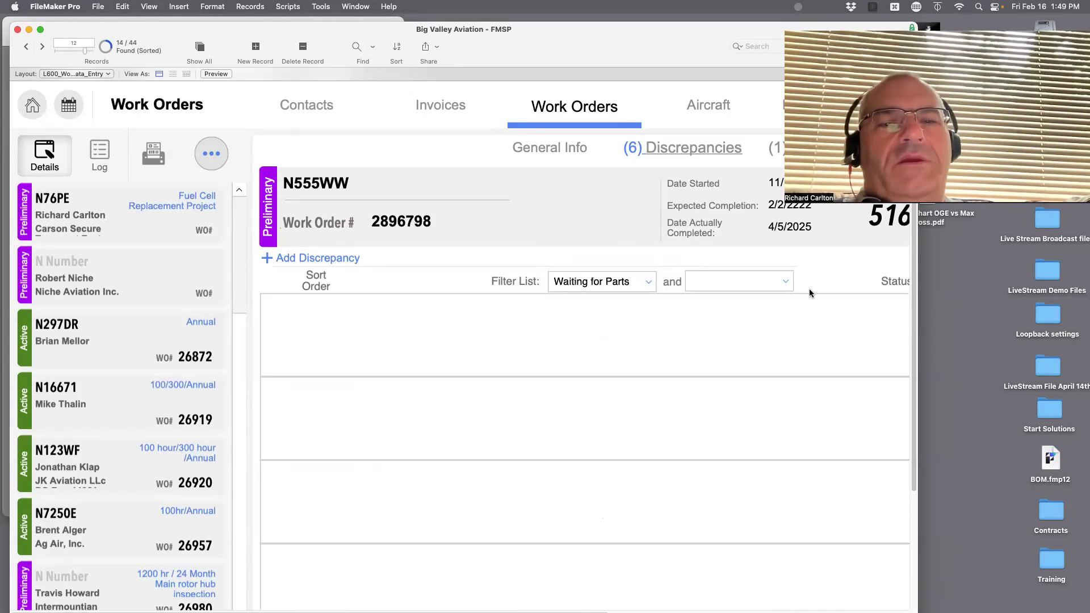
pyautogui.click(636, 283)
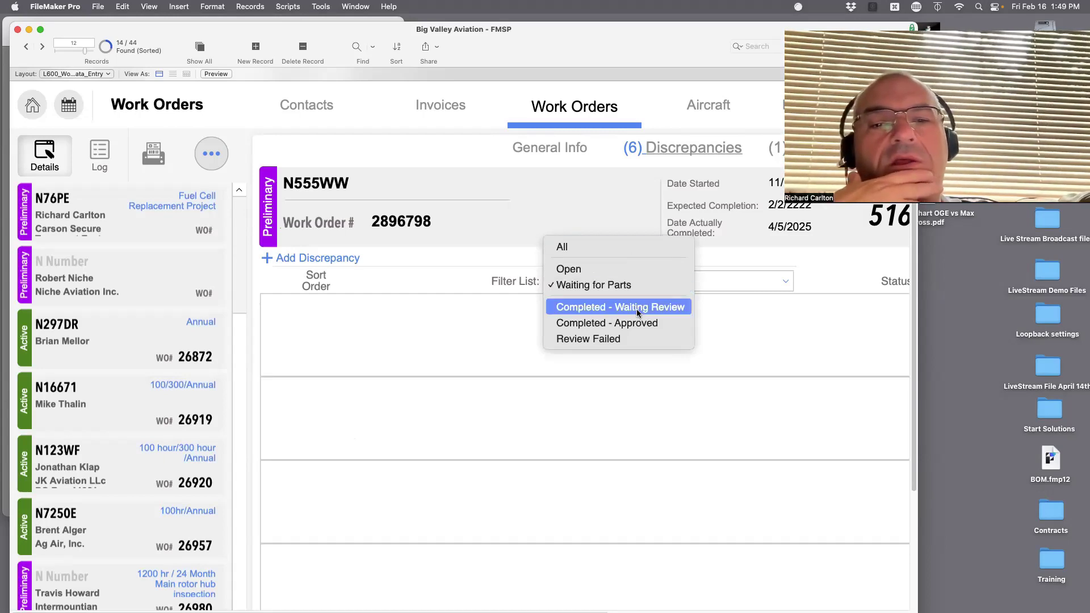
# - Cycle the discrepancy filter through Completed - Waiting Review, Completed - Approved, Waiting for Parts, ending on Open
pyautogui.click(620, 307)
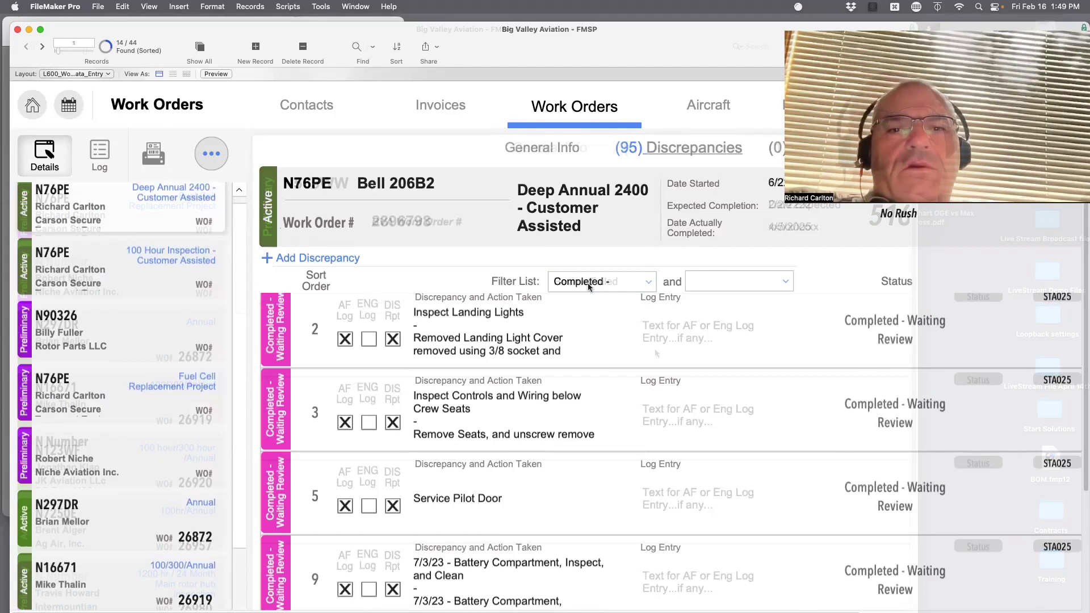
pyautogui.click(587, 283)
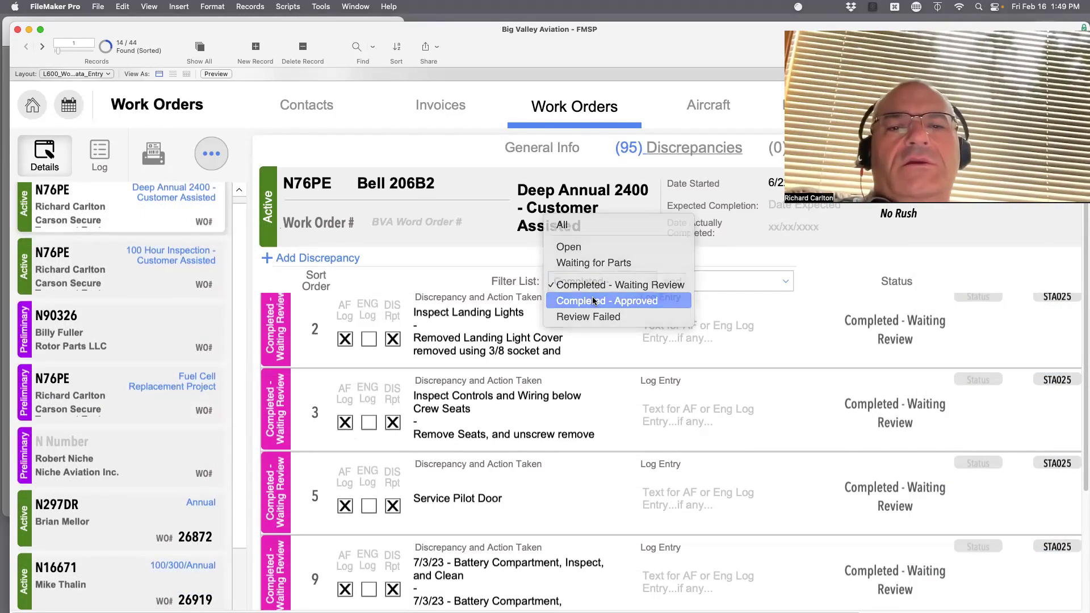
pyautogui.click(597, 301)
pyautogui.click(598, 291)
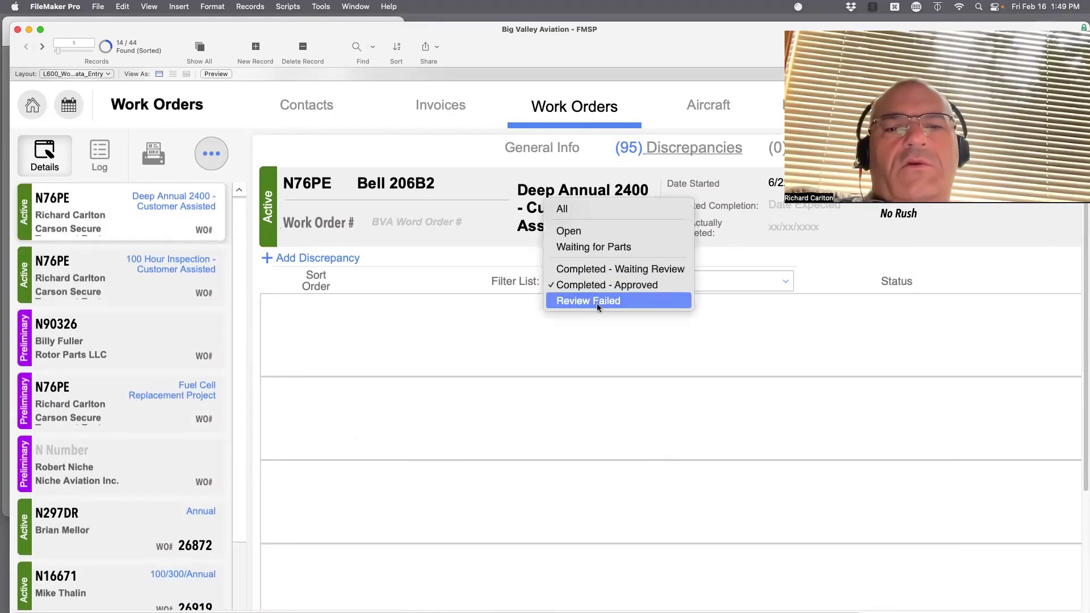
pyautogui.click(653, 306)
pyautogui.press('Up')
pyautogui.press('Up')
pyautogui.click(601, 282)
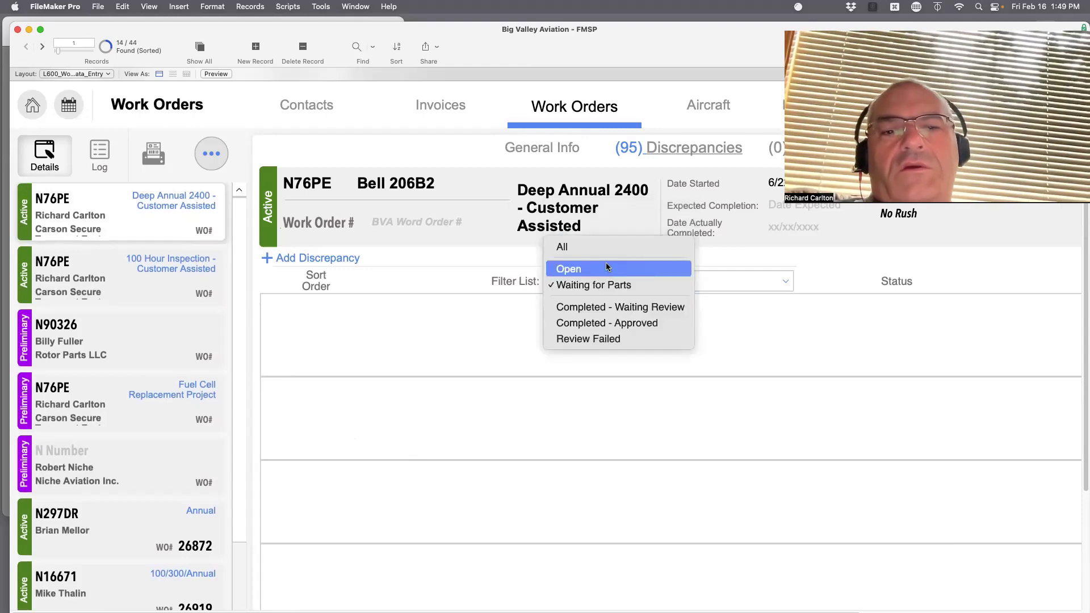
pyautogui.click(606, 268)
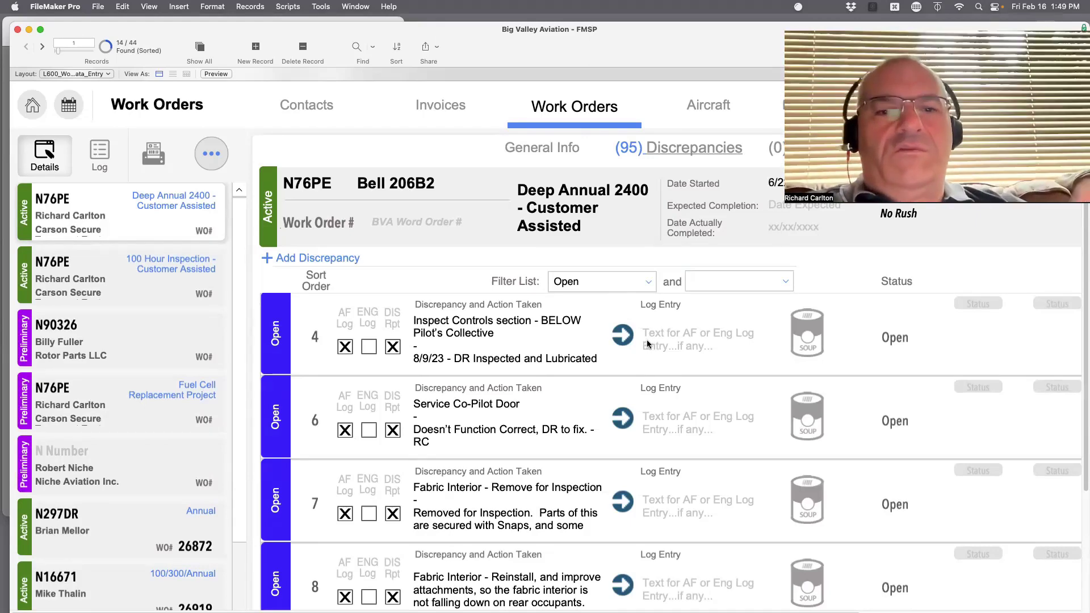
# - Set the second status filter after 'and' to Completed - Waiting Review alongside Open
pyautogui.click(720, 283)
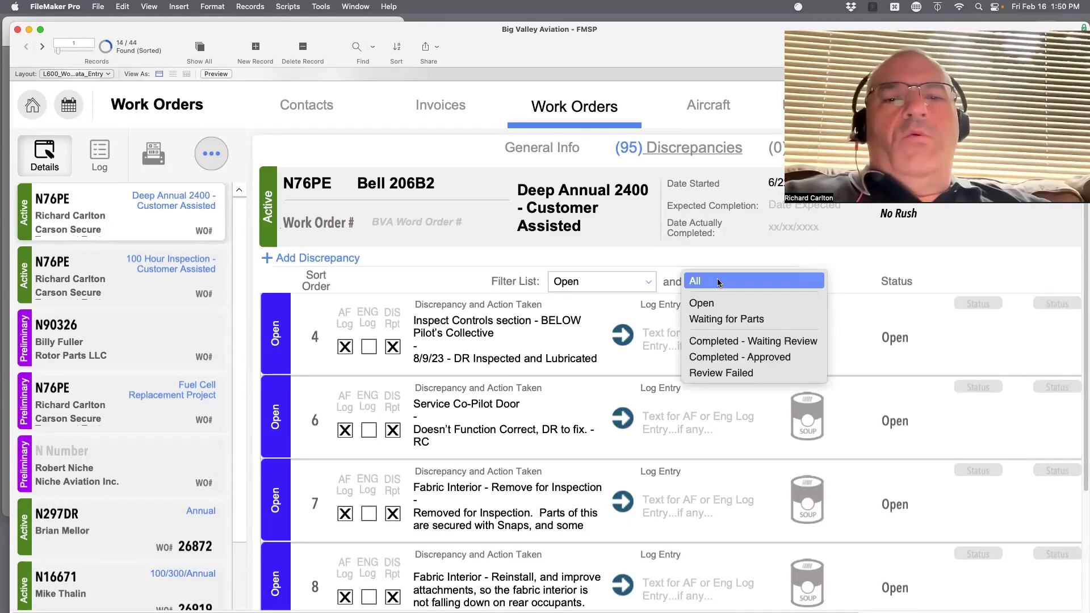
pyautogui.click(861, 271)
pyautogui.click(838, 260)
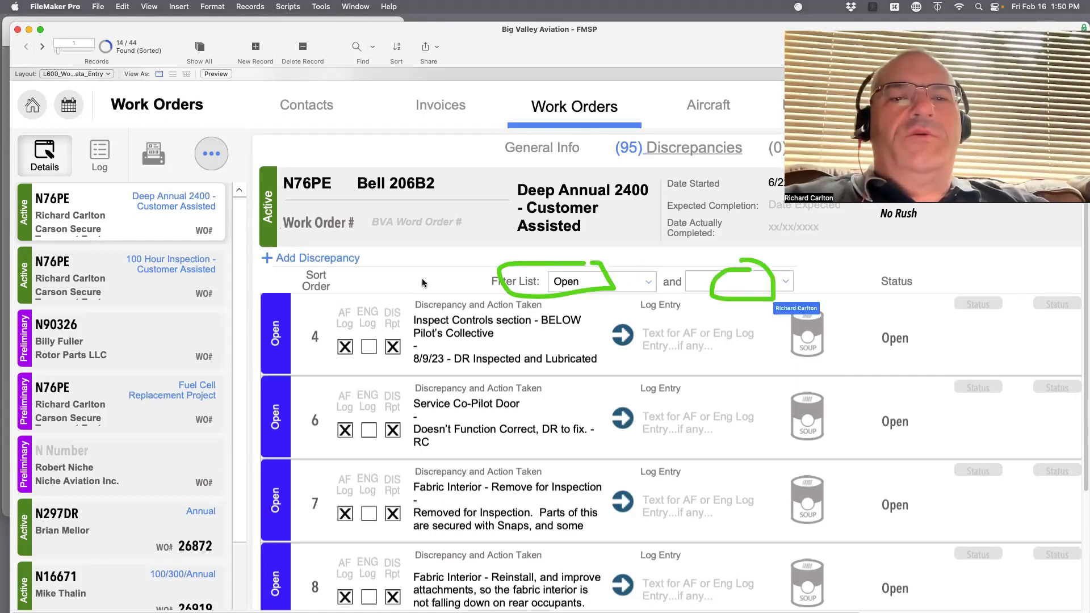
pyautogui.click(736, 287)
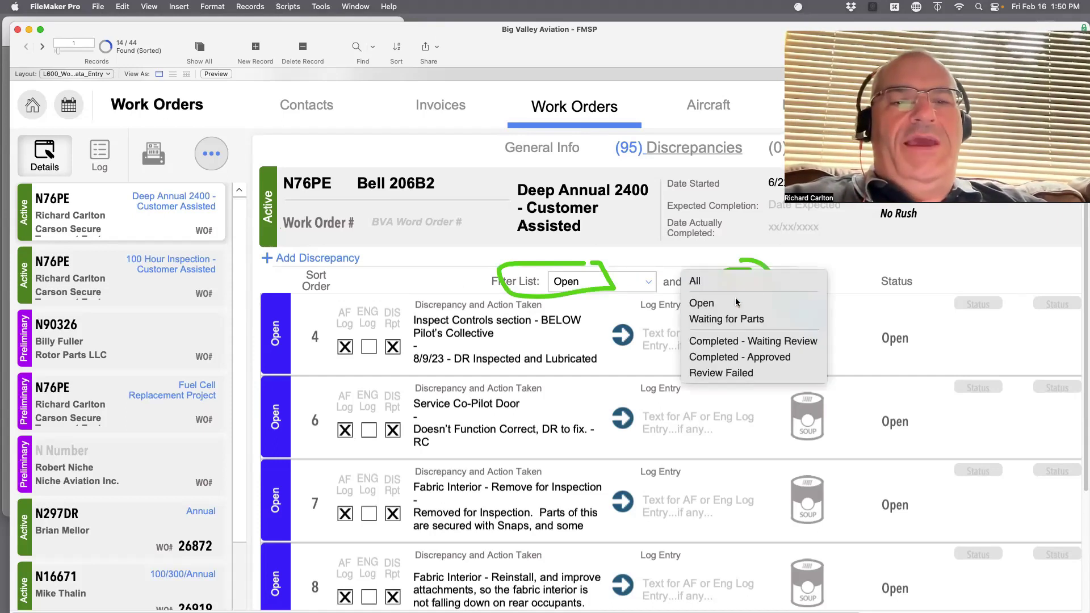
pyautogui.click(736, 341)
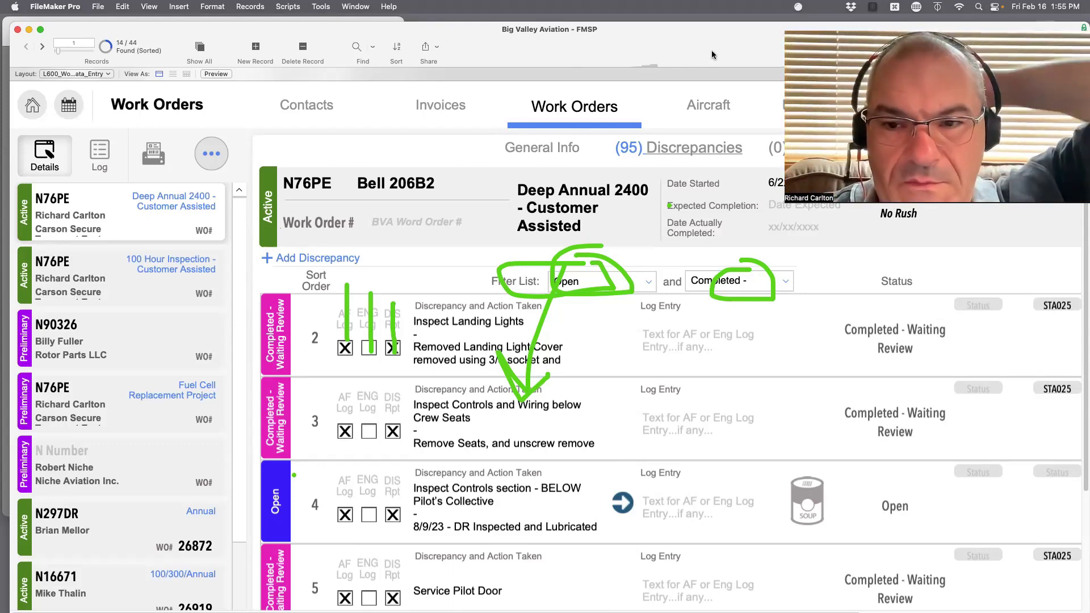
# - Drag the Big Valley Aviation window down to reveal the R44 PHO Chart OGE vs Max Gross.pdf
pyautogui.moveTo(713, 54); pyautogui.dragTo(697, 270)
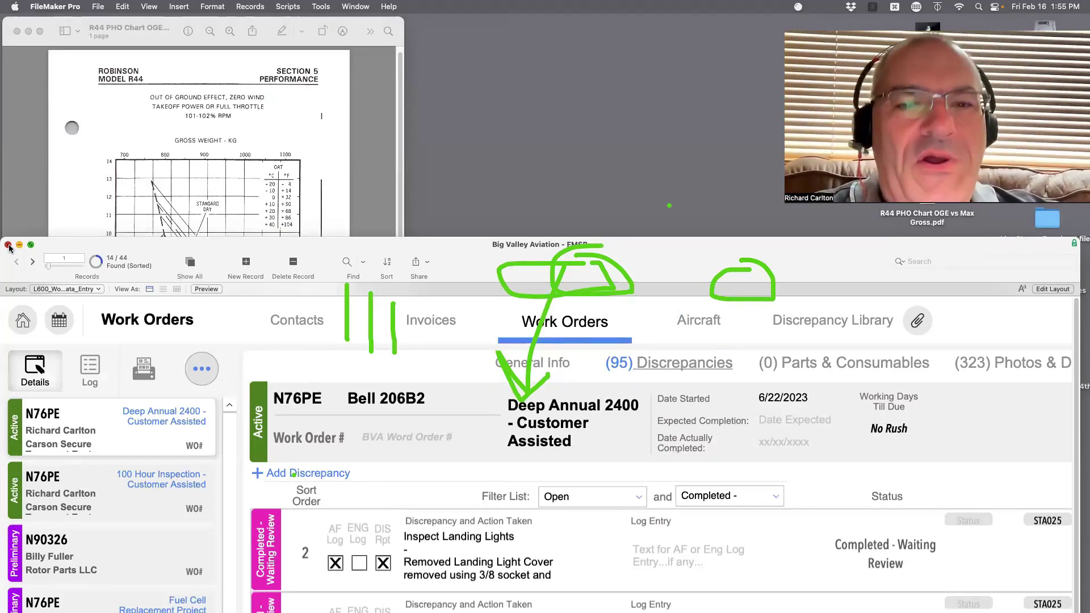
# - Minimize the FileMaker window so the R44 OGE hover ceiling chart is in front
pyautogui.press('super+m')
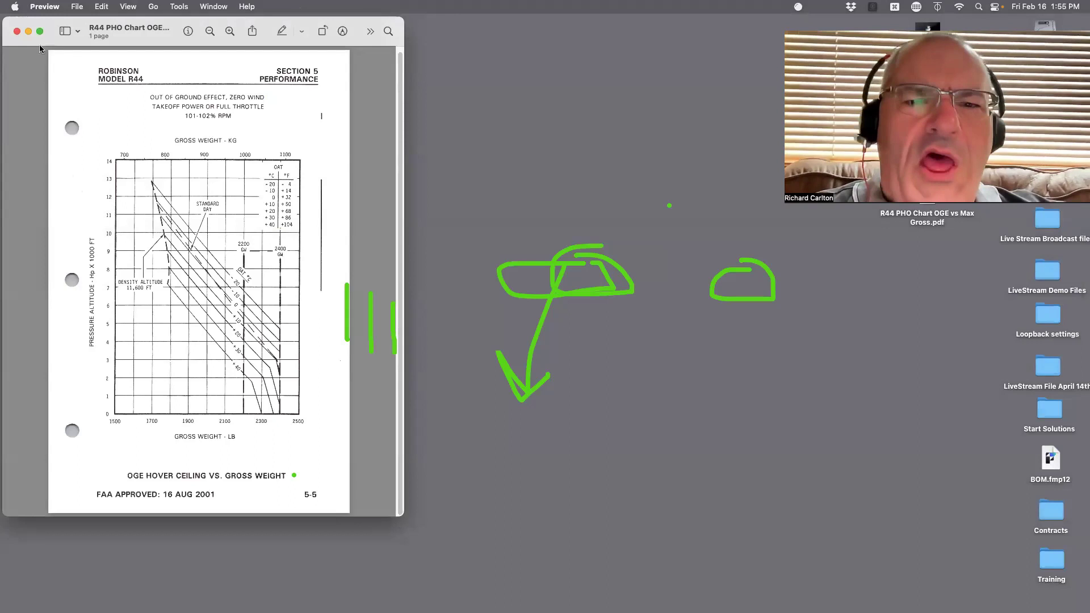